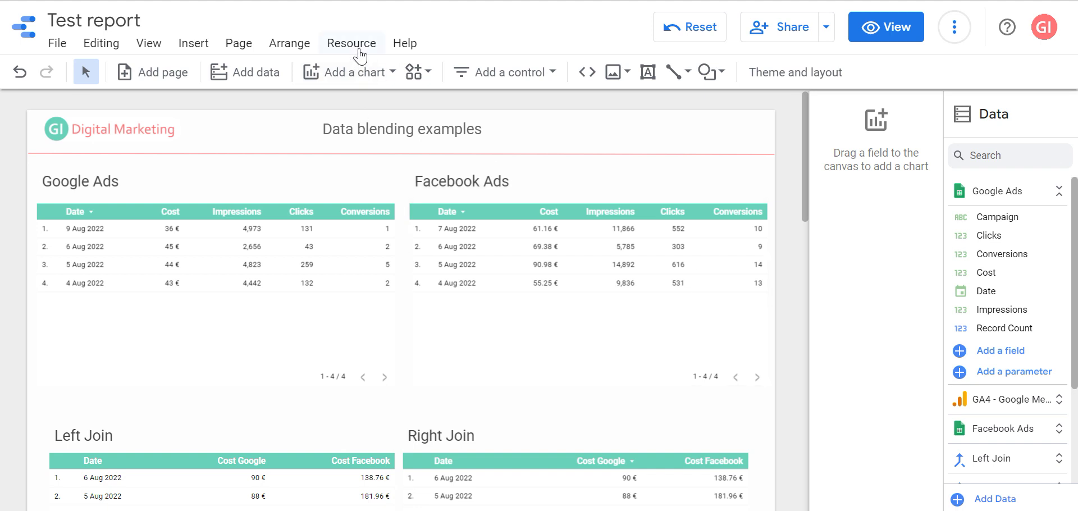
# Step: Open the join configuration screenshot for reference
pyautogui.moveTo(315, 510)
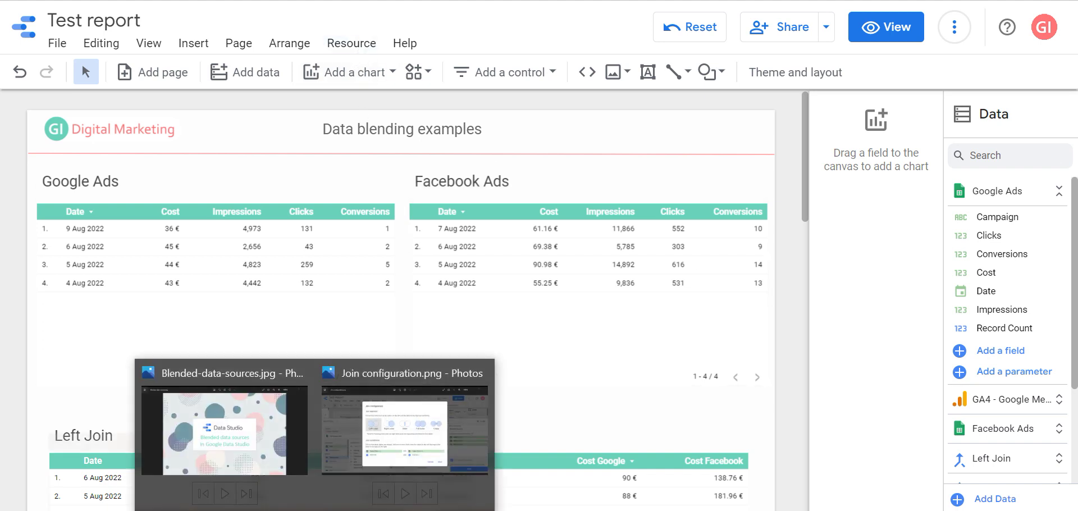
pyautogui.click(368, 483)
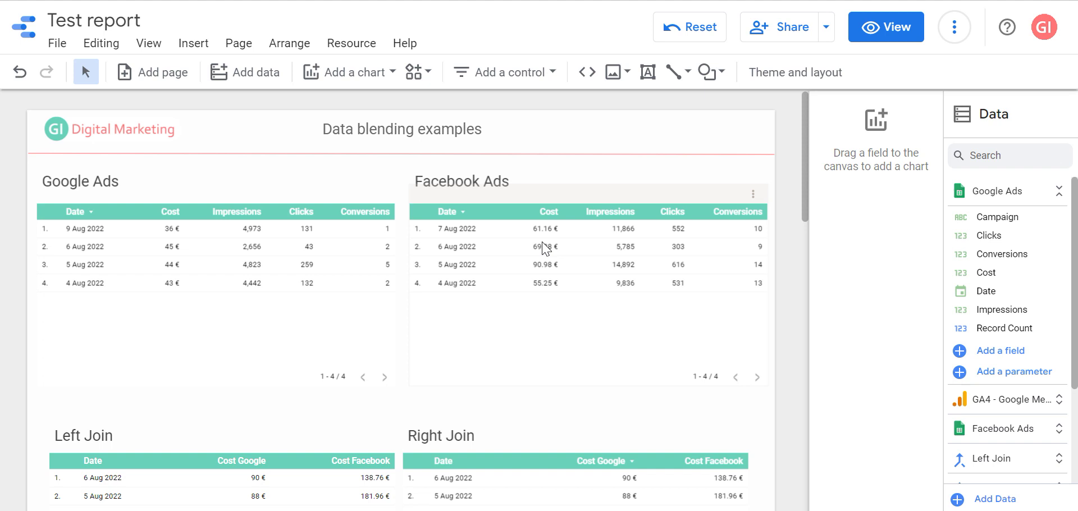
pyautogui.scroll(-2, 799, 360)
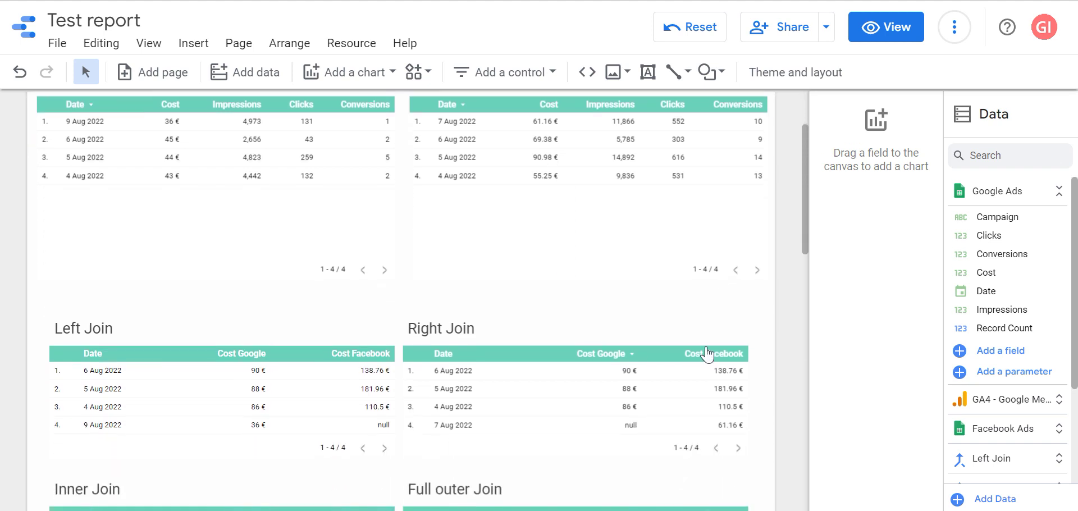
pyautogui.scroll(1, 248, 281)
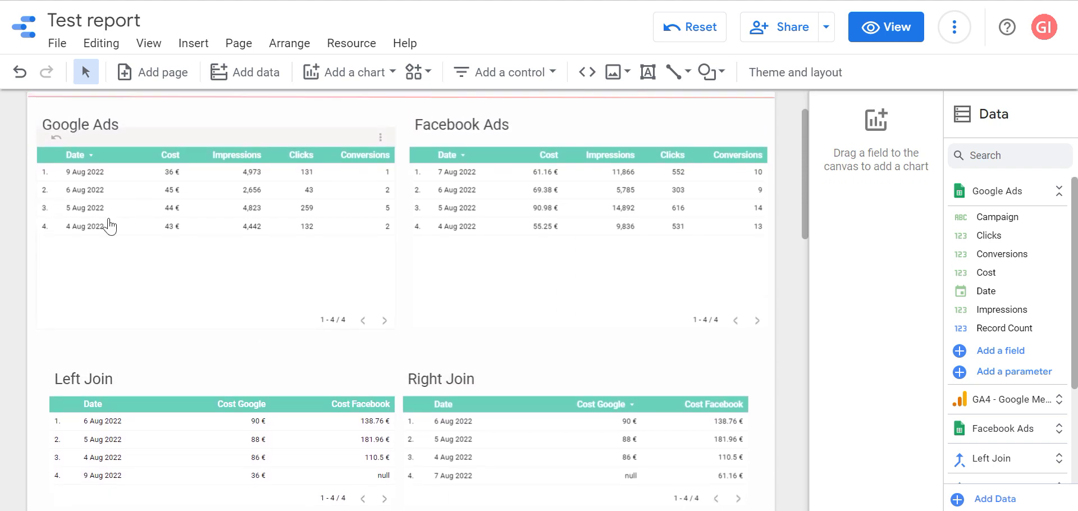
# Step: Change the Left Join table's sort field from Cost Google to Date
pyautogui.click(149, 442)
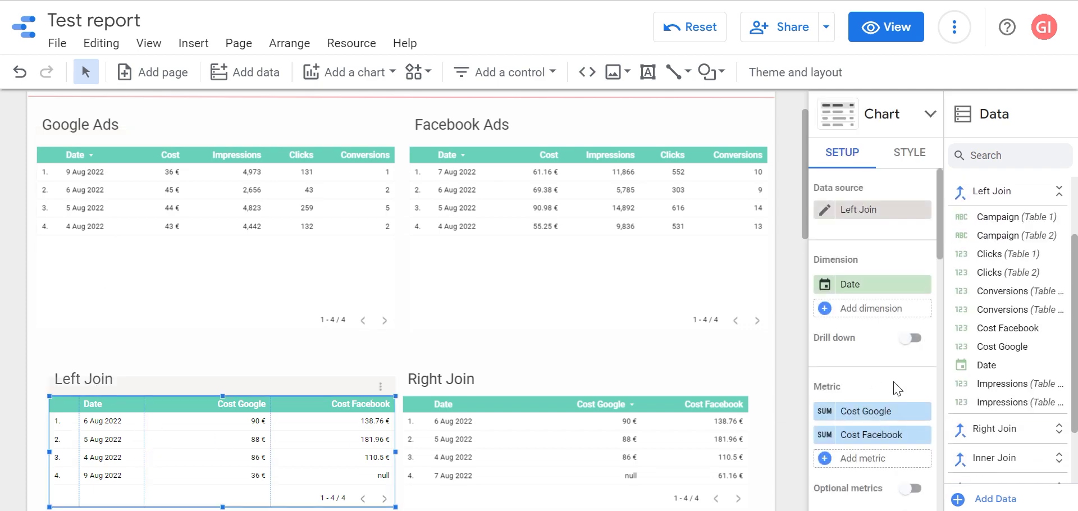
pyautogui.scroll(-5, 893, 388)
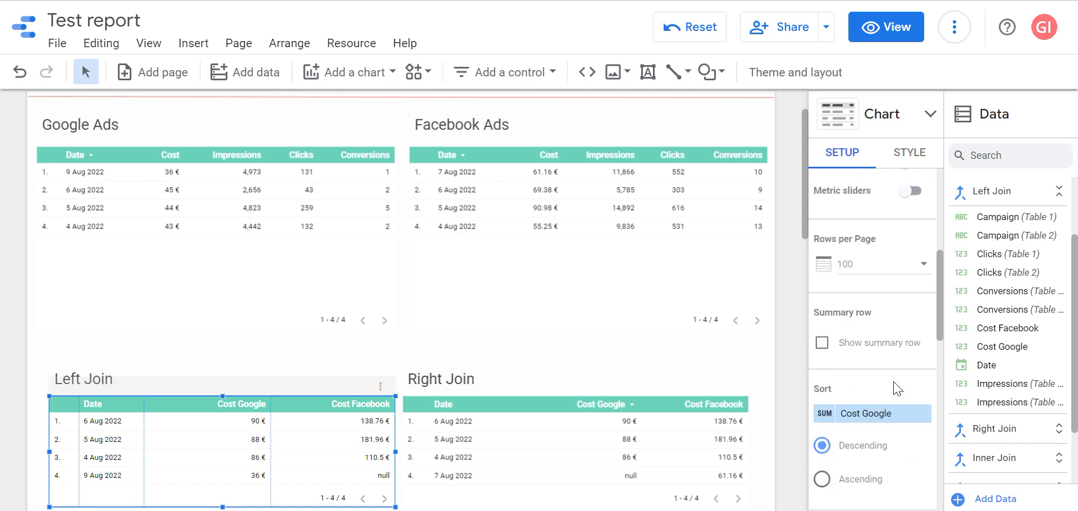
pyautogui.click(868, 351)
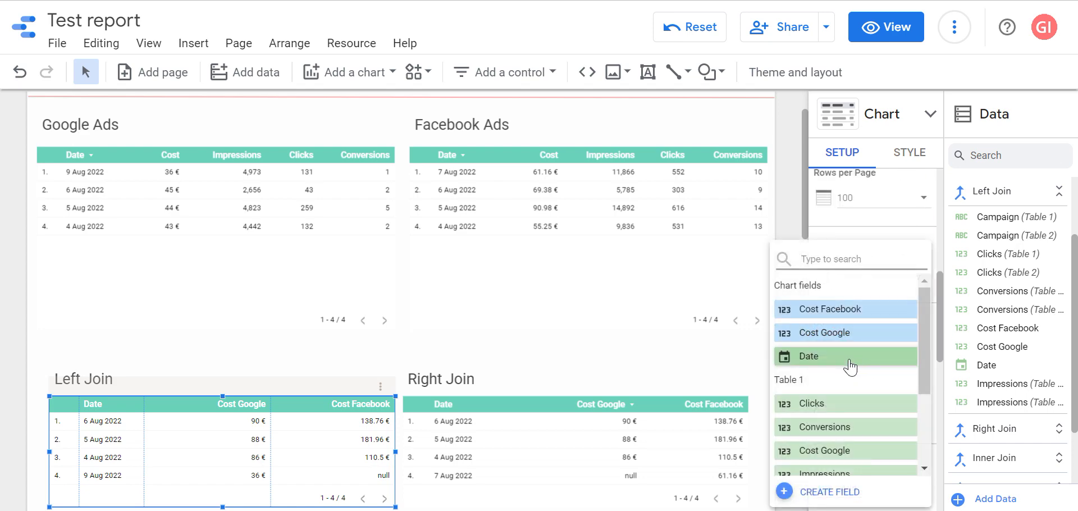
pyautogui.click(853, 358)
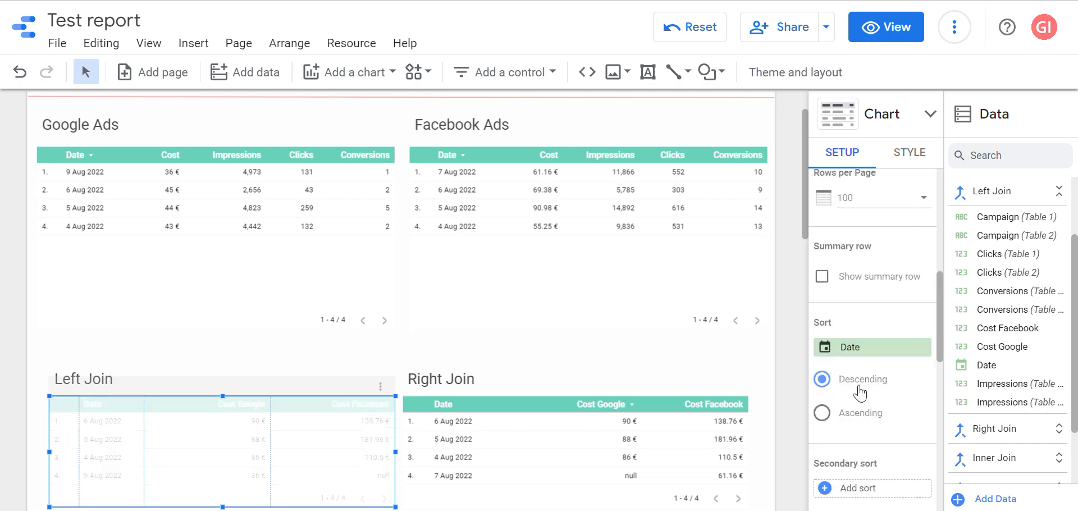
pyautogui.click(784, 310)
pyautogui.scroll(-1, 157, 175)
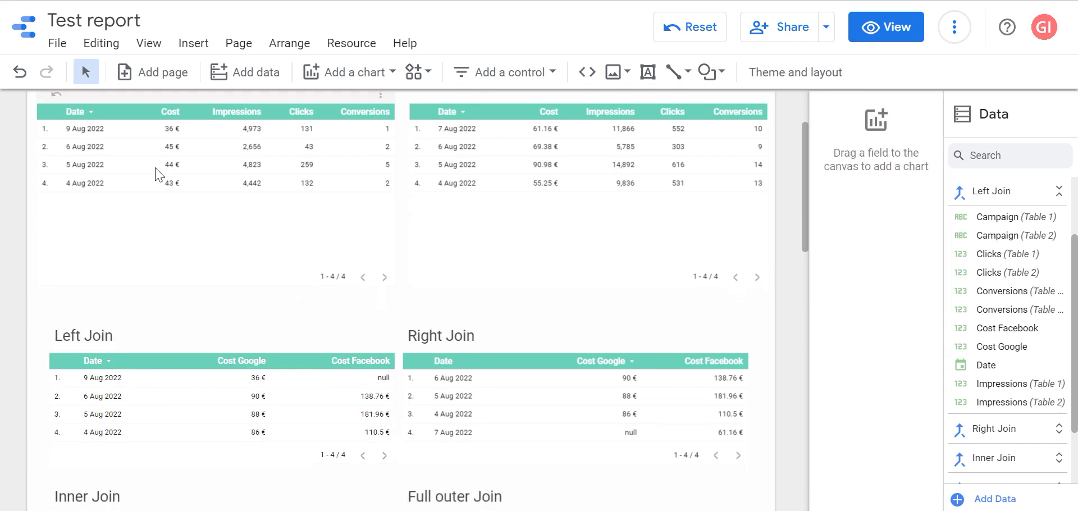
pyautogui.scroll(1, 125, 163)
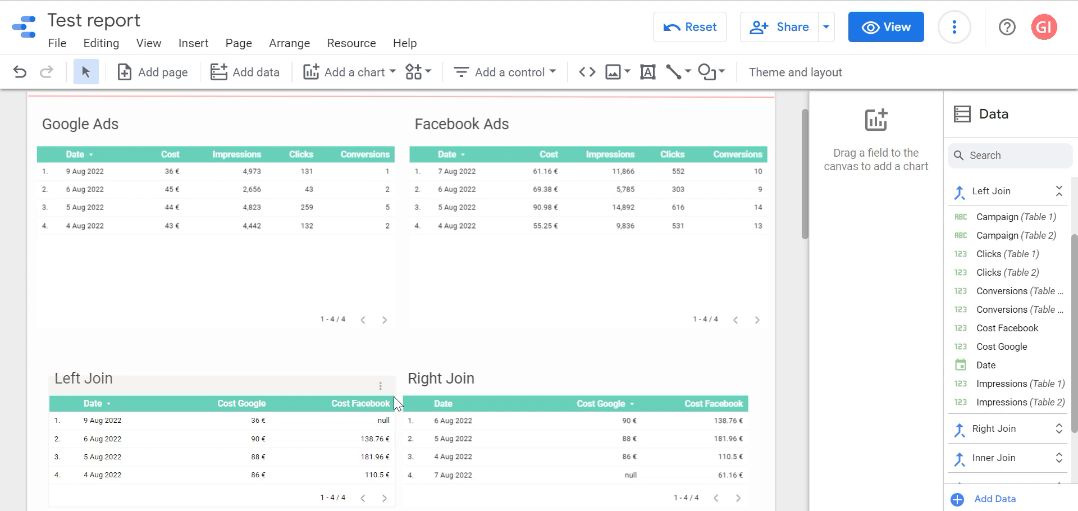
pyautogui.click(213, 422)
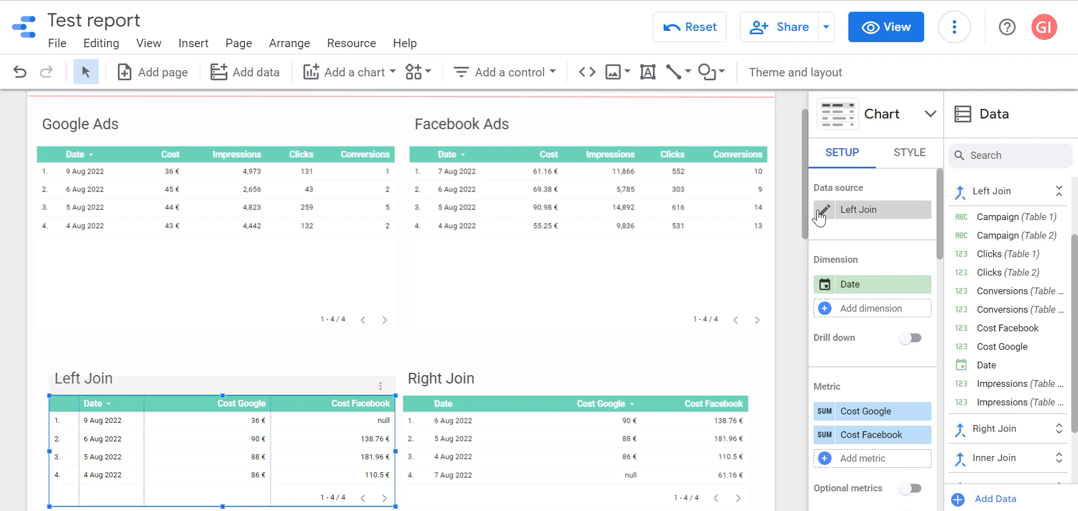
pyautogui.click(820, 215)
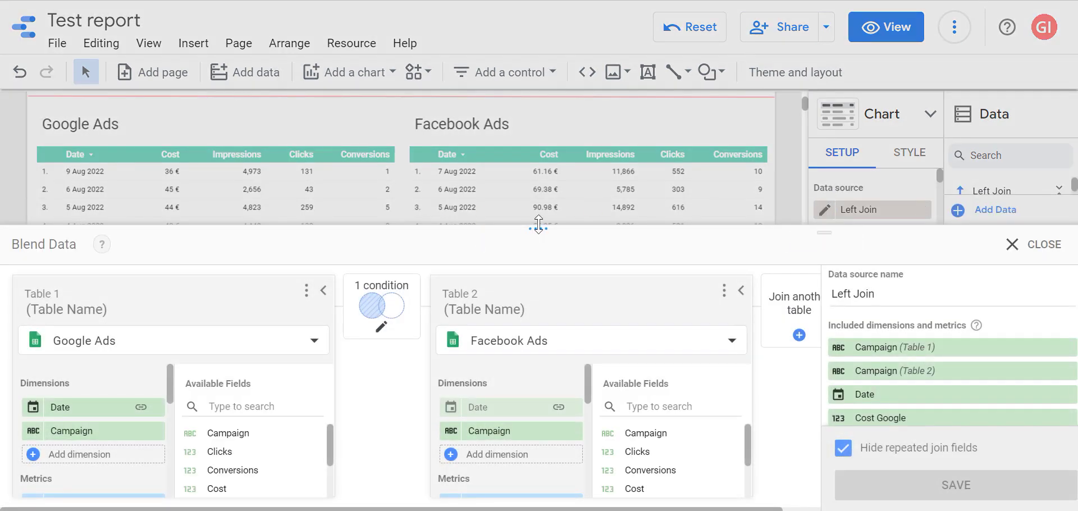
pyautogui.moveTo(538, 224); pyautogui.dragTo(589, 43)
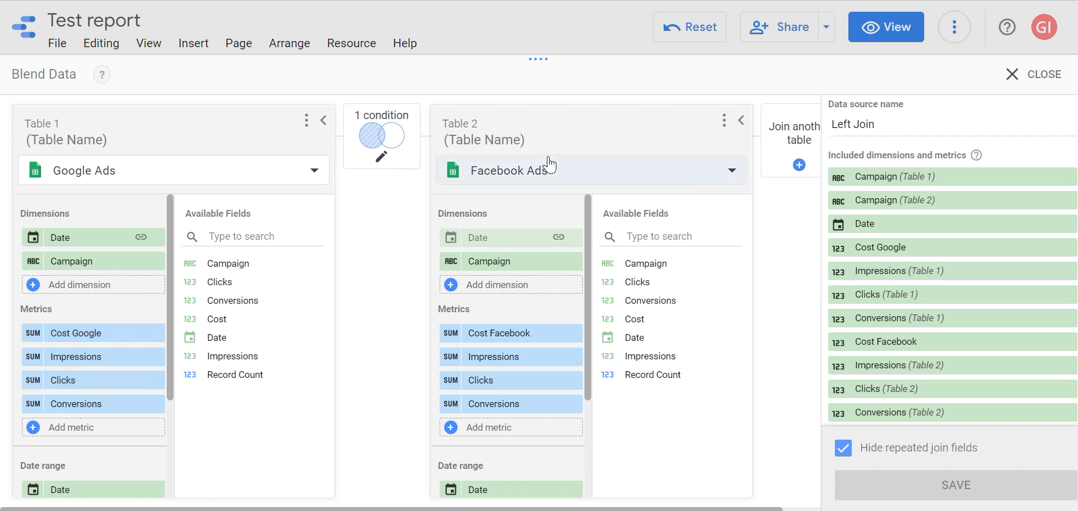
pyautogui.click(373, 139)
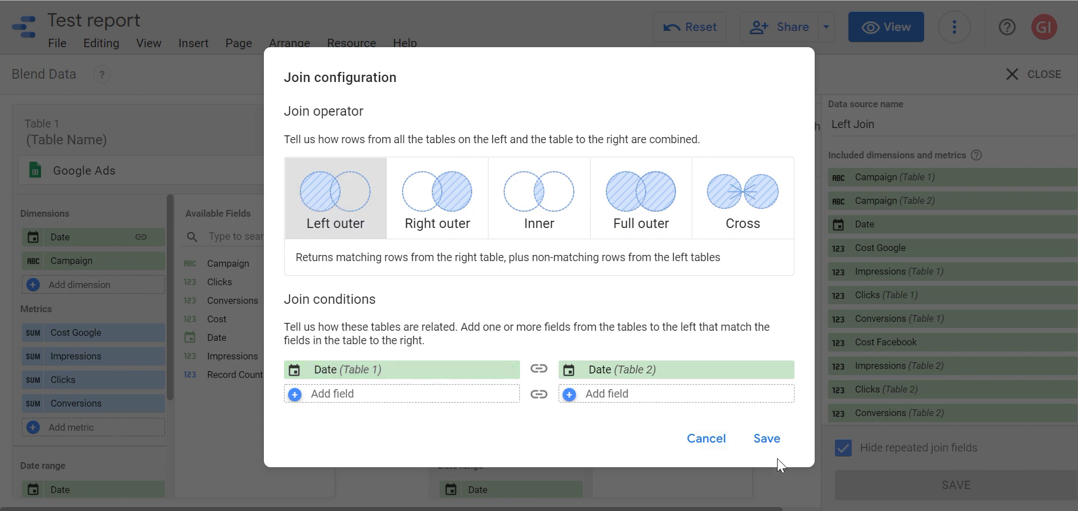
pyautogui.click(707, 441)
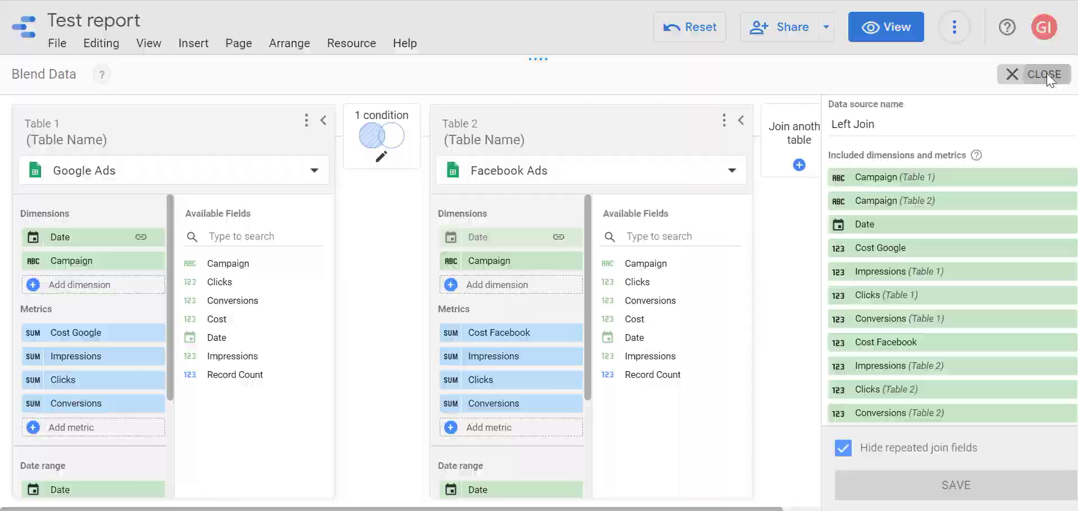
pyautogui.click(1044, 74)
pyautogui.click(768, 353)
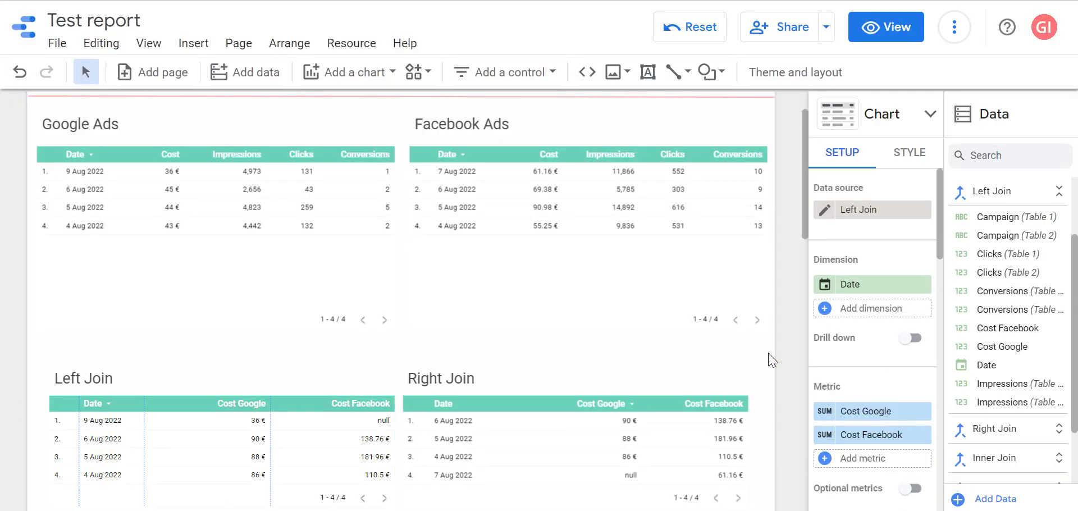
# Step: Replace Cost Google with Date as the Right Join table's descending sort field
pyautogui.click(541, 407)
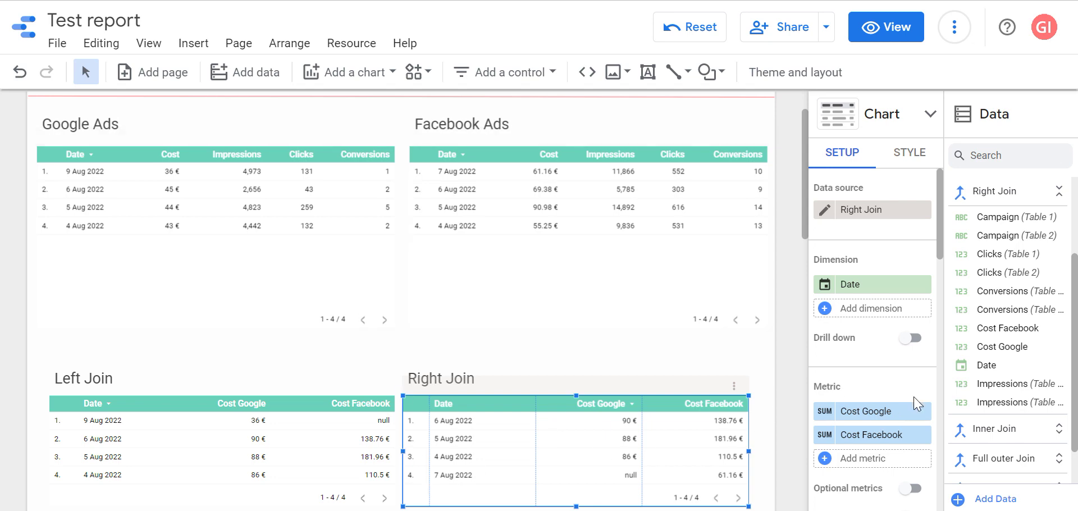
pyautogui.scroll(-5, 898, 387)
pyautogui.click(867, 405)
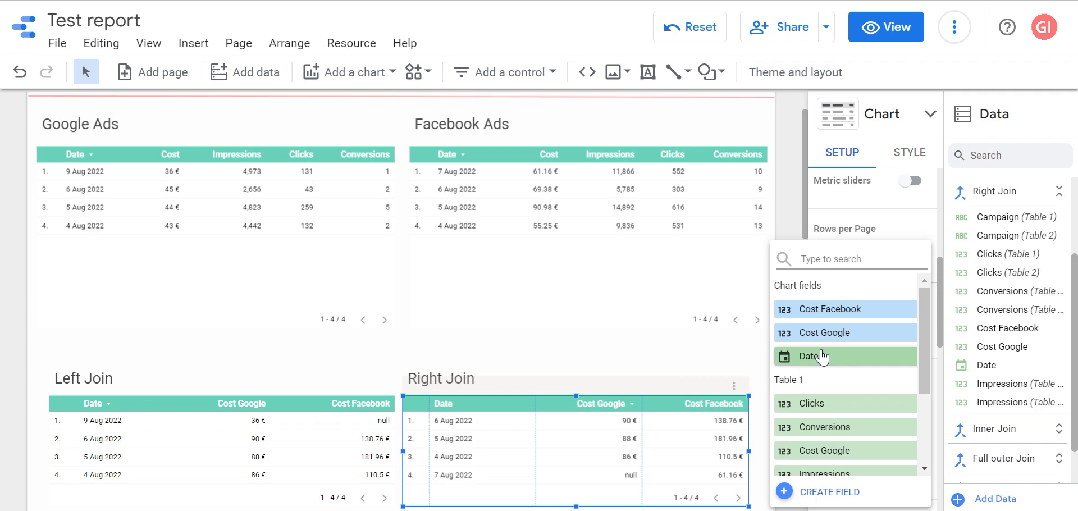
pyautogui.click(833, 354)
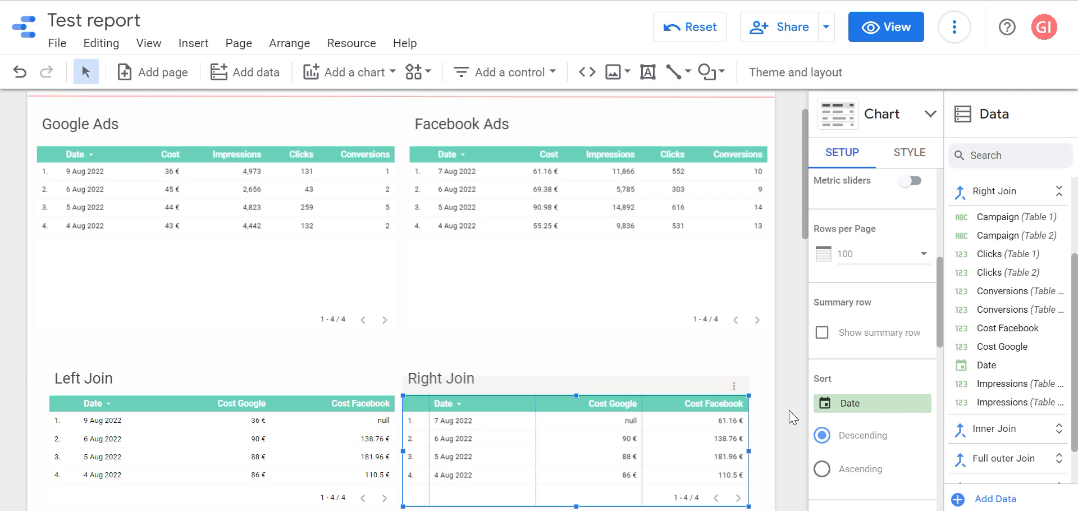
pyautogui.click(790, 411)
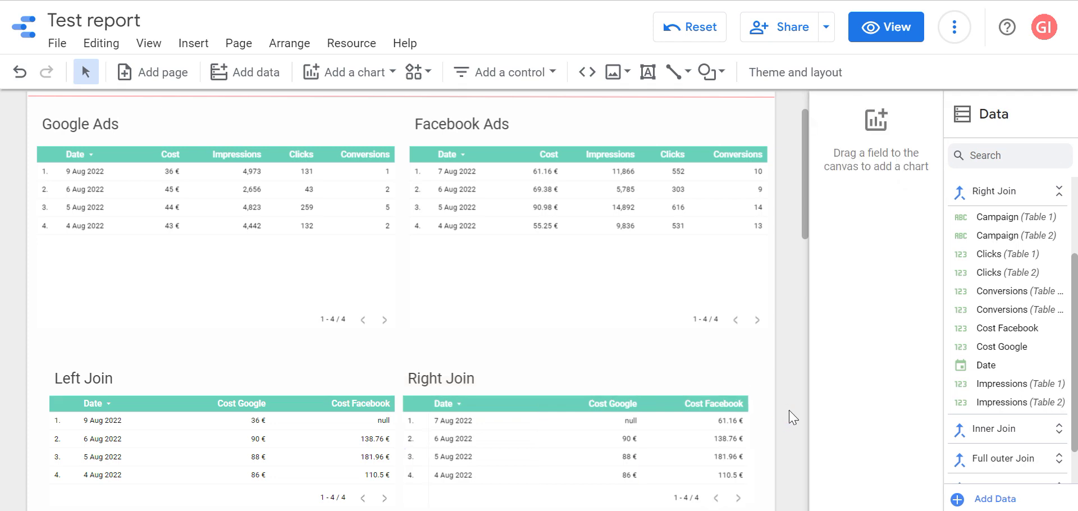
pyautogui.scroll(-3, 797, 353)
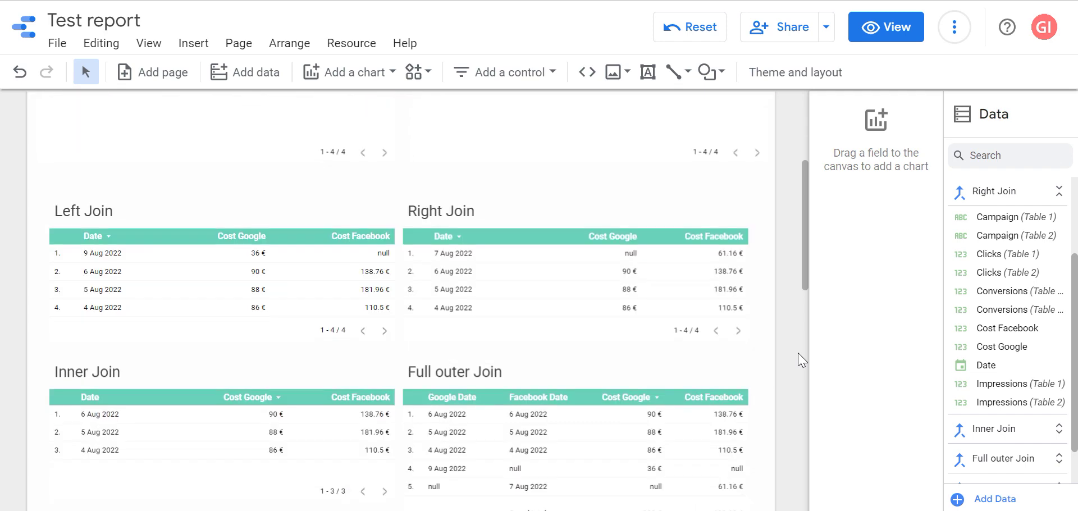
pyautogui.scroll(-2, 777, 381)
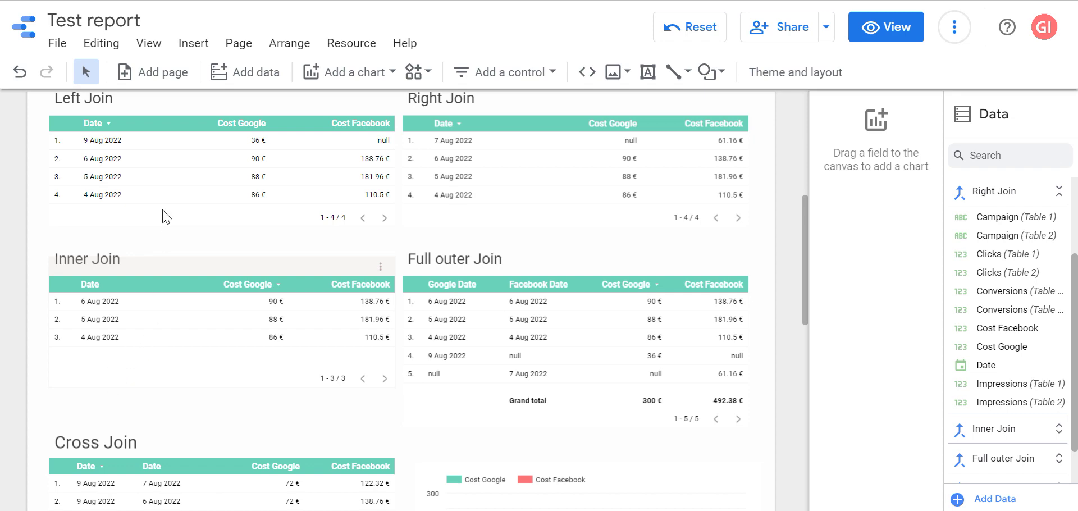
pyautogui.scroll(4, 253, 163)
pyautogui.scroll(2, 253, 163)
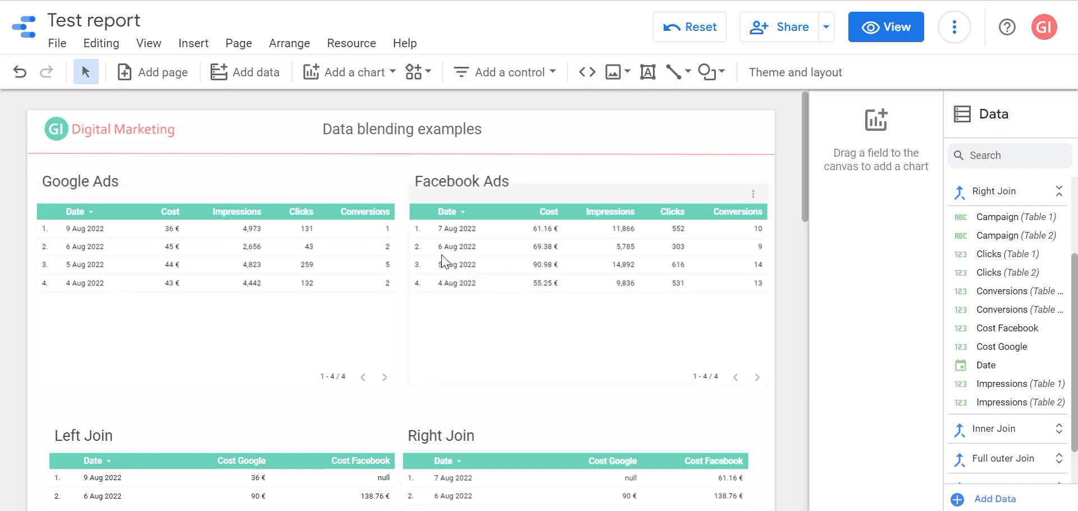
# Step: Select the Full outer Join table to show its Google Date and Facebook Date dimensions
pyautogui.scroll(-7, 785, 299)
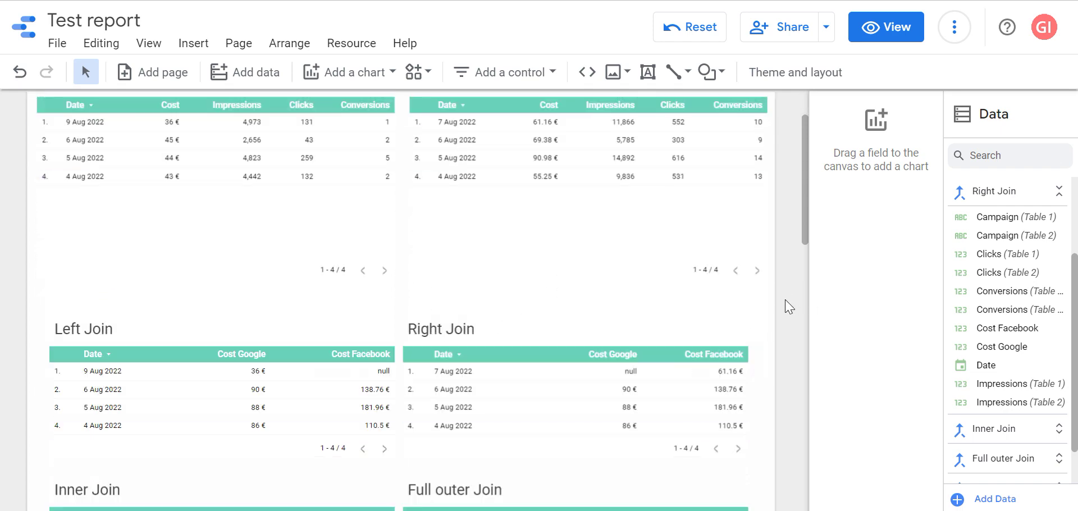
pyautogui.scroll(2, 576, 276)
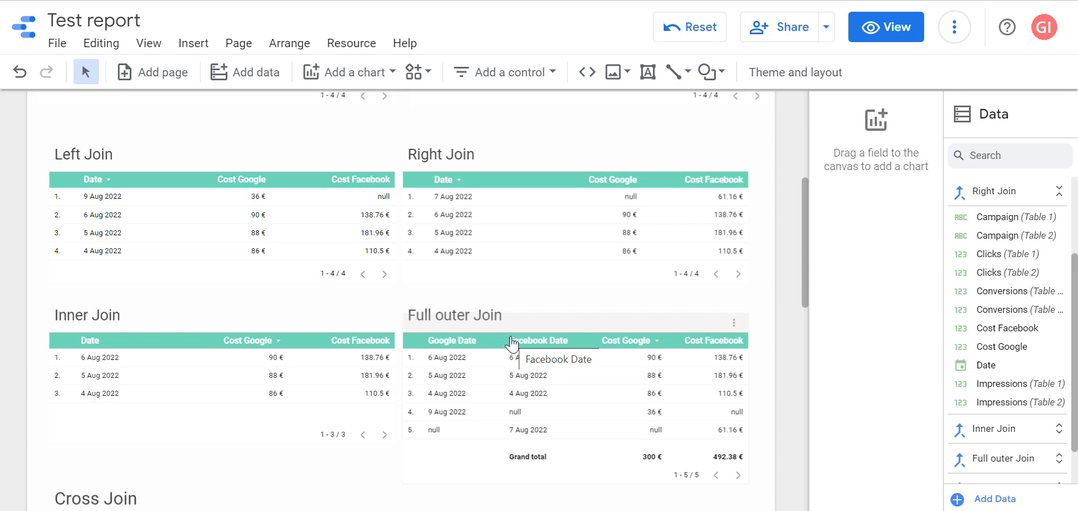
pyautogui.scroll(5, 513, 345)
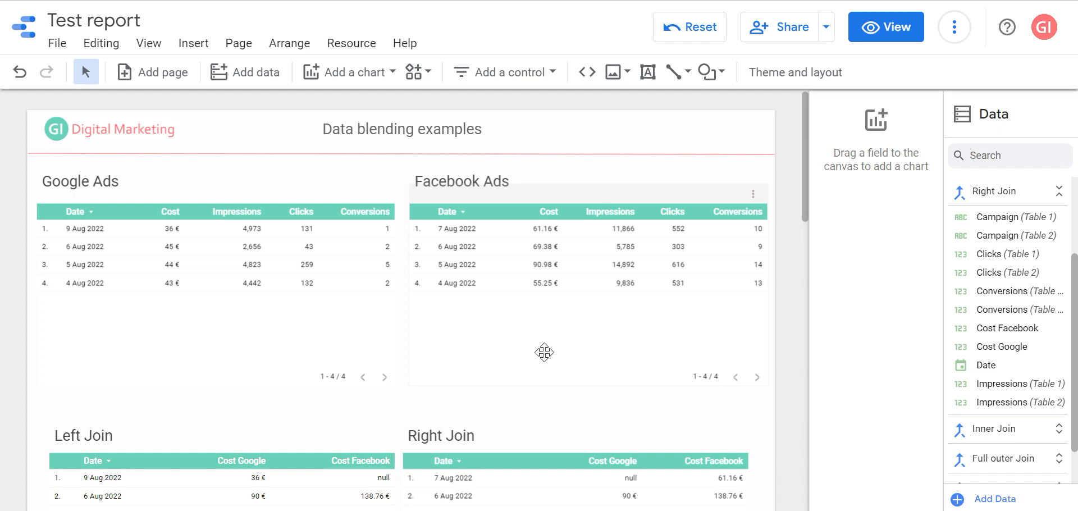
pyautogui.scroll(-7, 696, 368)
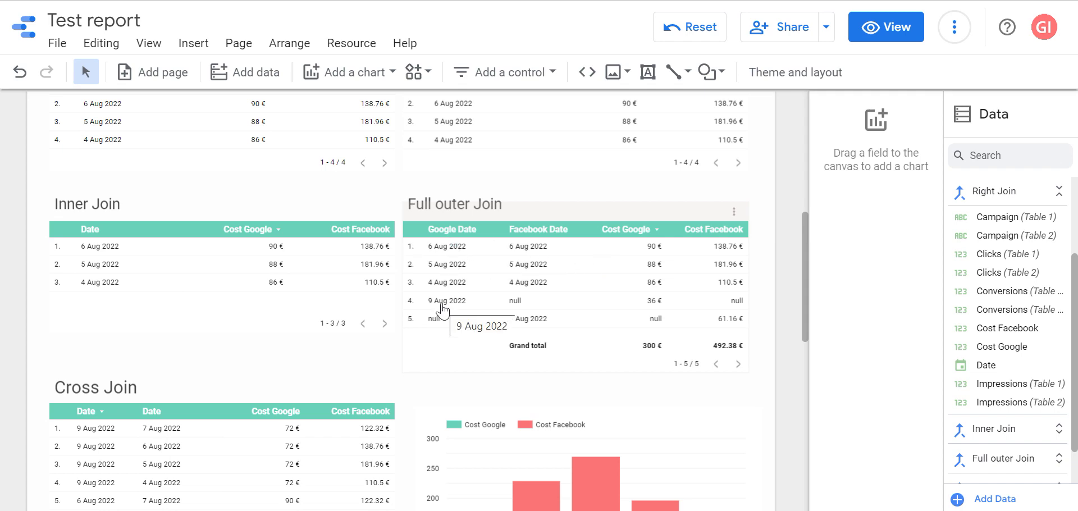
pyautogui.click(533, 247)
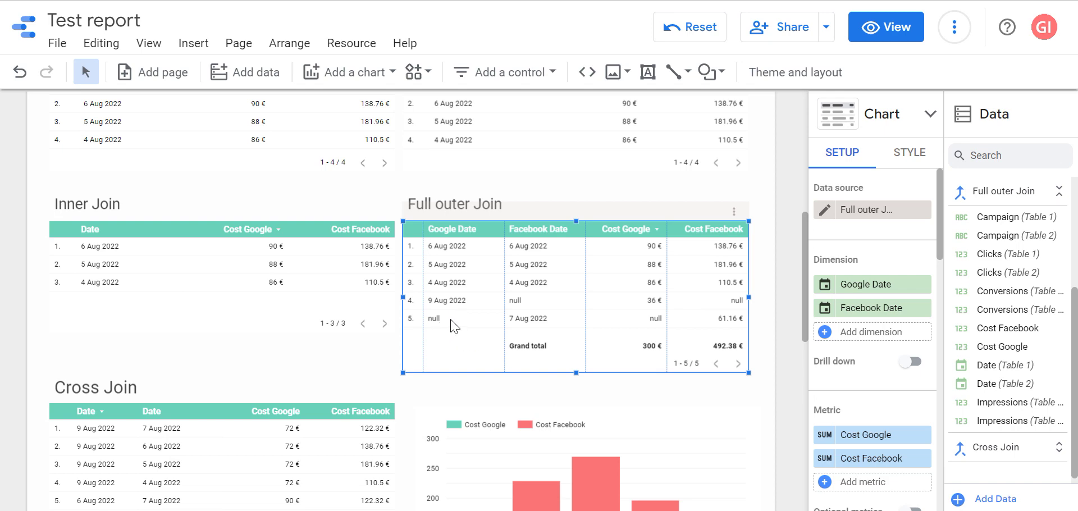
# Step: Switch the Full outer Join table's sort from Cost Google to Google Date, descending
pyautogui.scroll(-5, 916, 419)
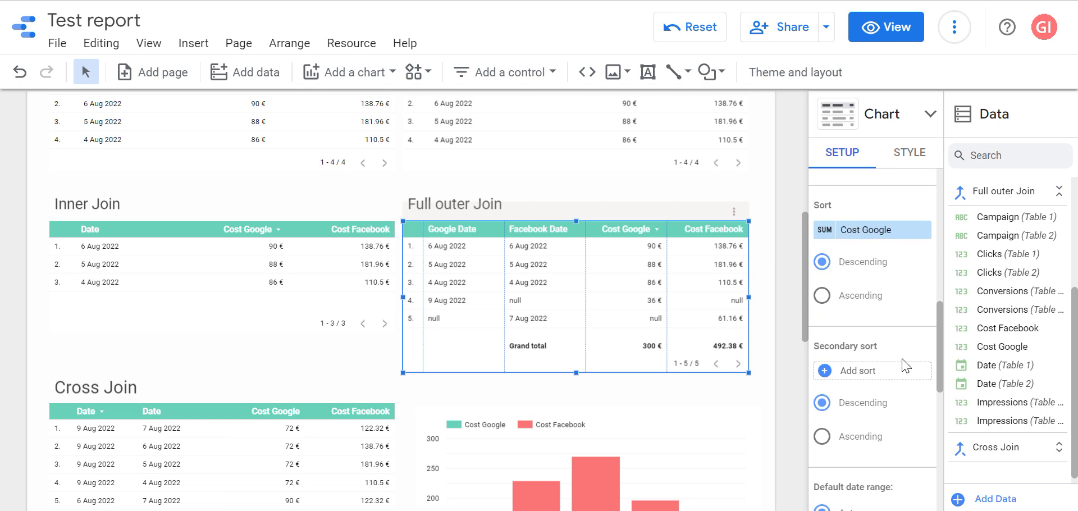
pyautogui.scroll(-5, 879, 360)
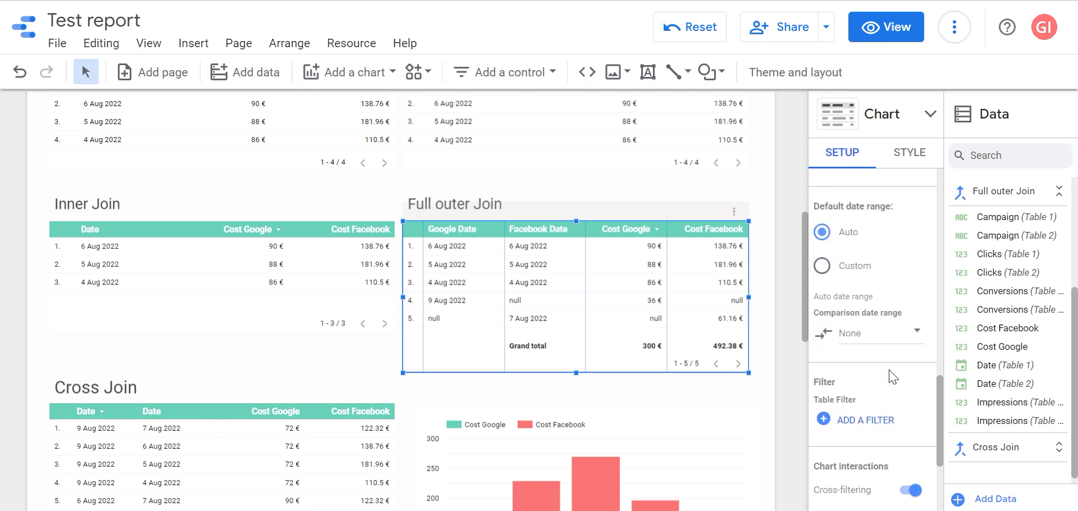
pyautogui.scroll(4, 865, 303)
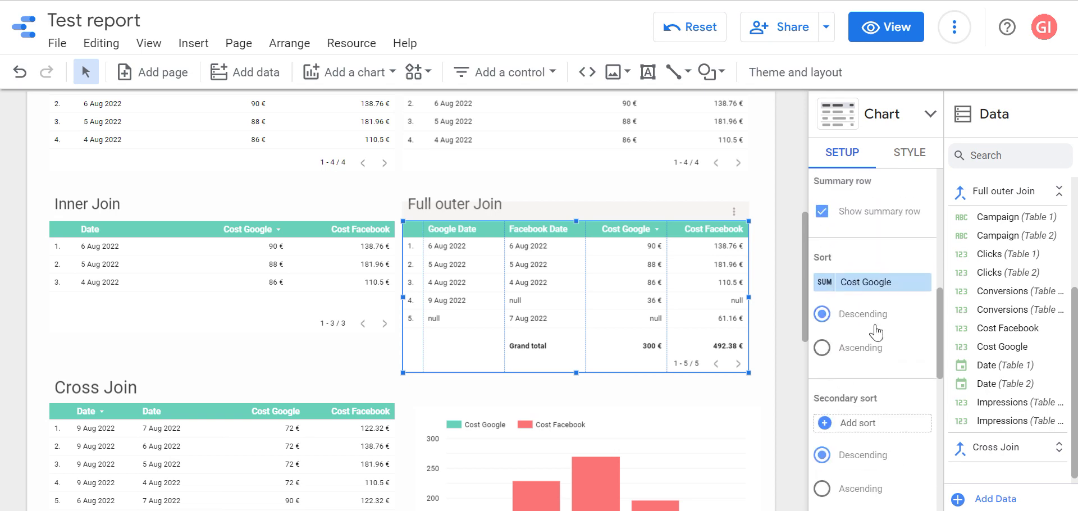
pyautogui.click(856, 287)
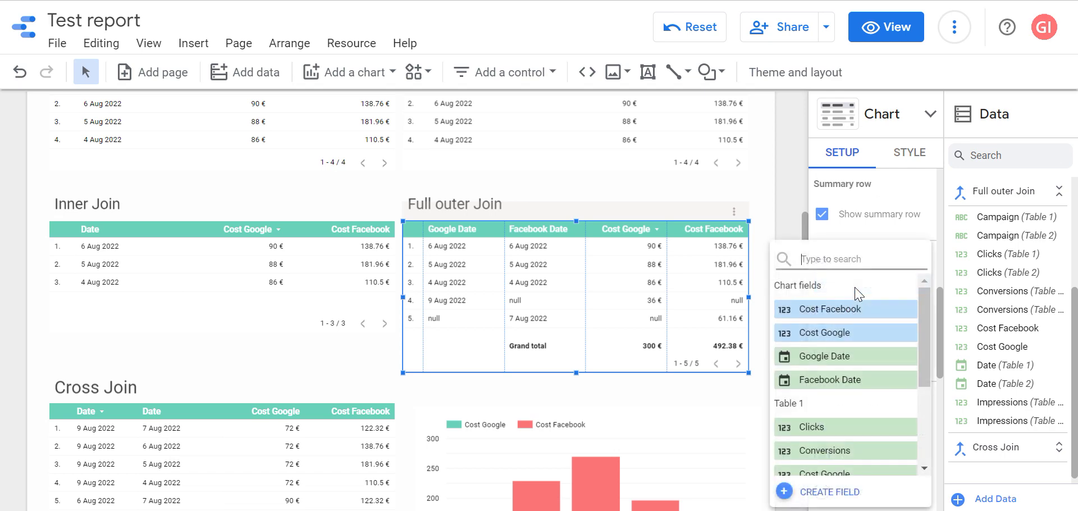
pyautogui.click(856, 358)
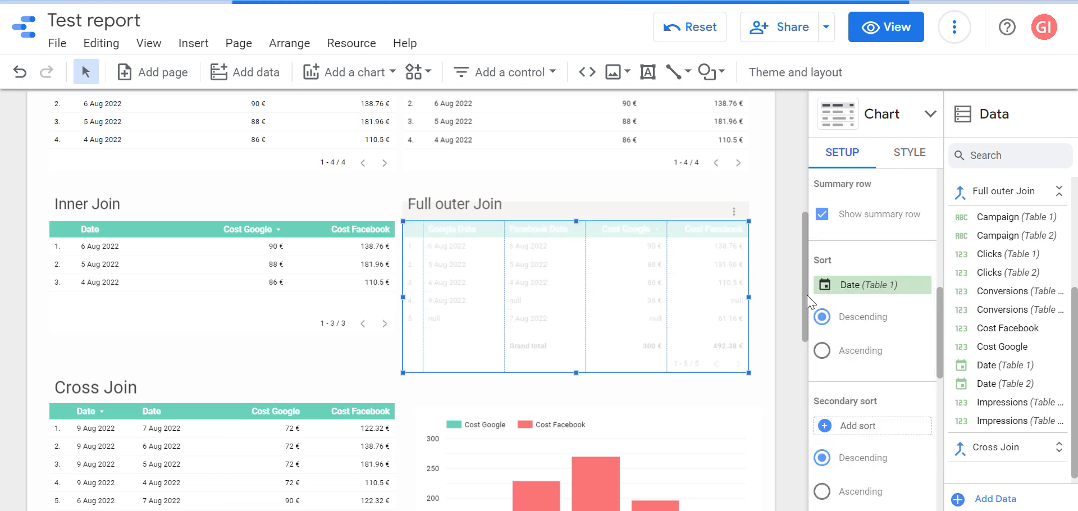
pyautogui.click(778, 269)
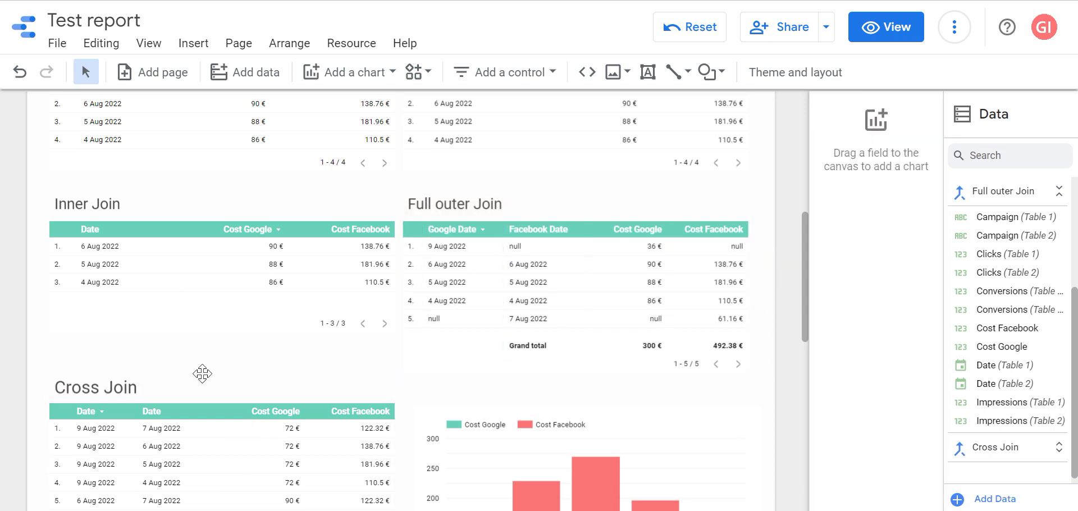
# Step: Select the Cross Join table to show its Date (Table 1), Date (Table 2) and cost fields
pyautogui.scroll(-2, 202, 373)
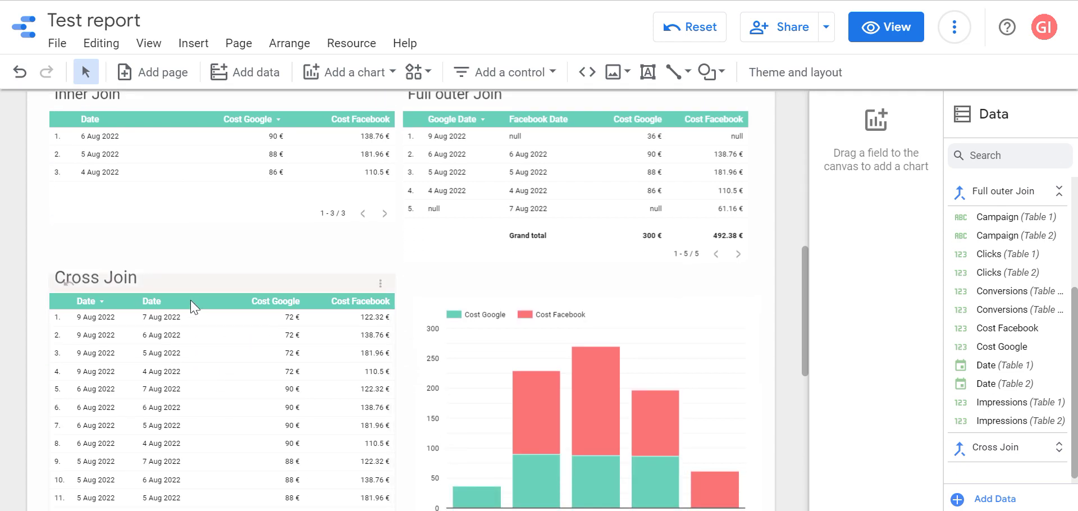
pyautogui.click(181, 295)
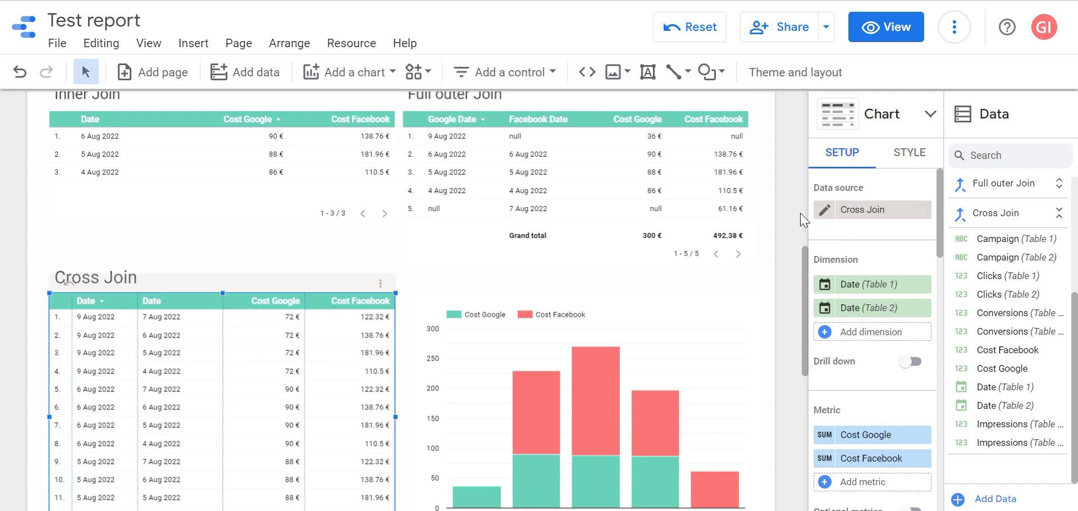
pyautogui.scroll(2, 800, 213)
pyautogui.scroll(5, 784, 409)
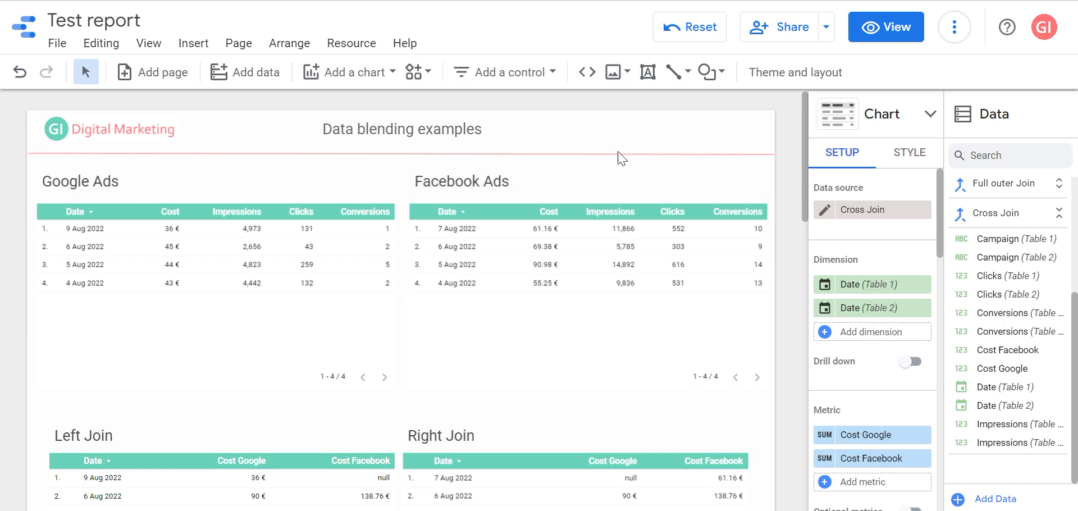
pyautogui.scroll(-2, 789, 282)
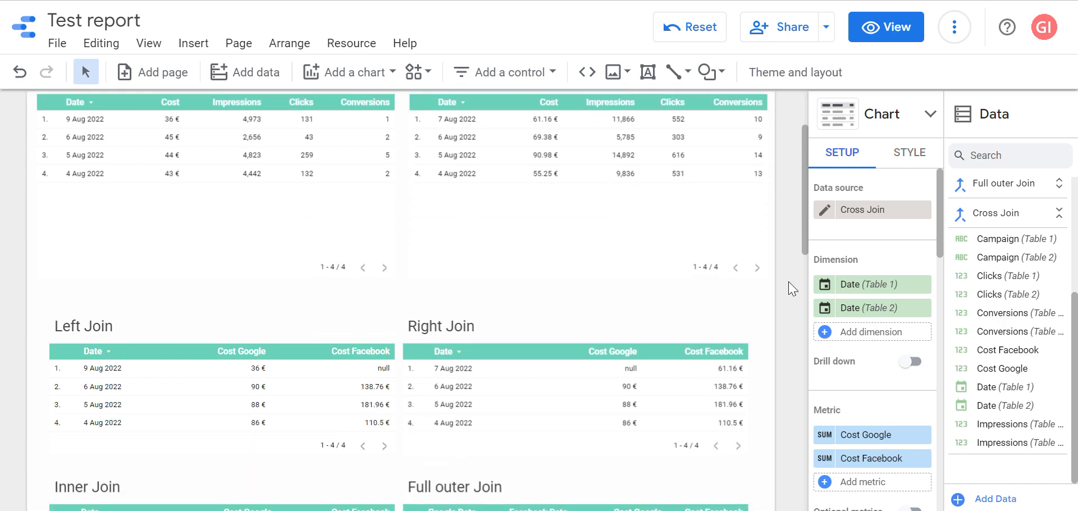
pyautogui.scroll(2, 788, 281)
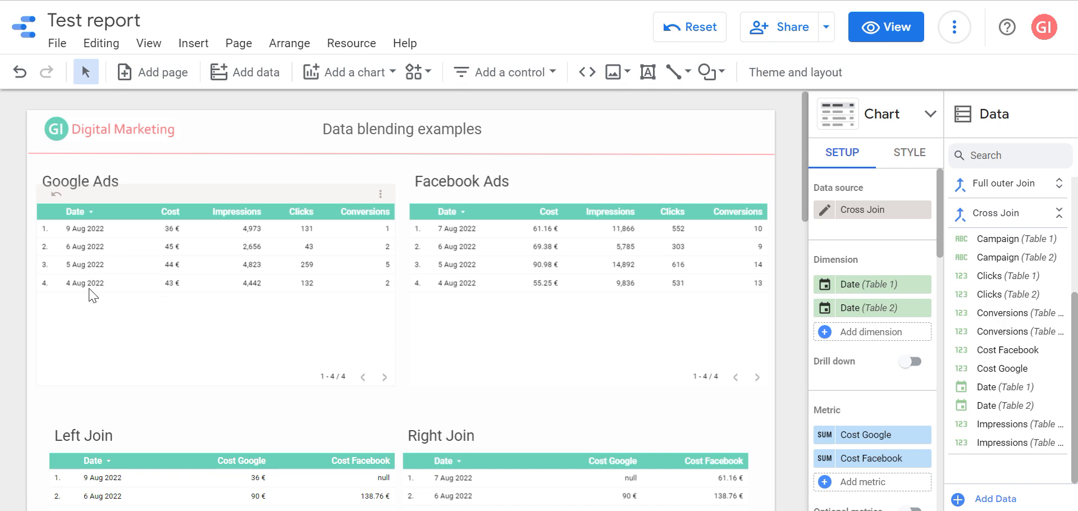
pyautogui.scroll(-8, 800, 302)
pyautogui.scroll(-5, 799, 302)
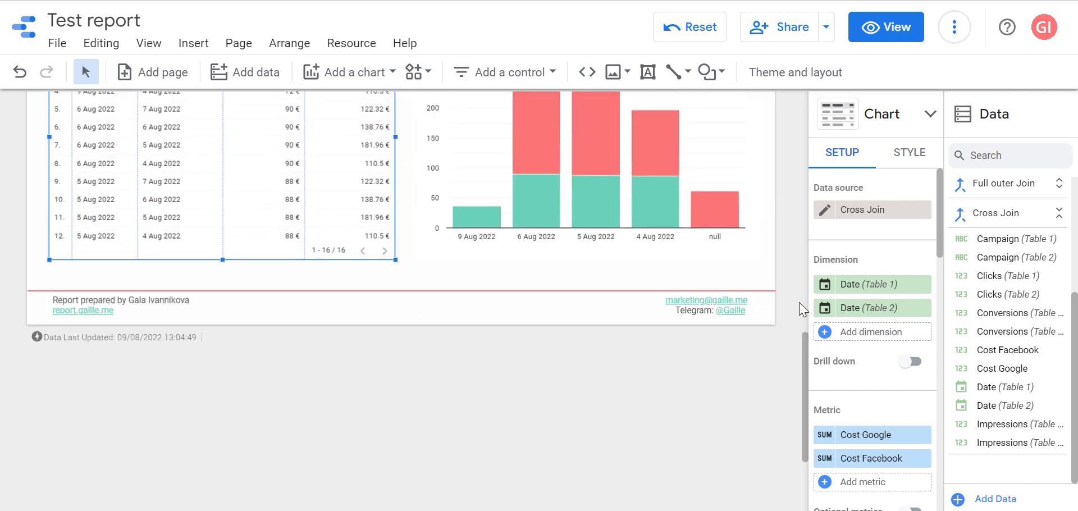
pyautogui.scroll(2, 799, 302)
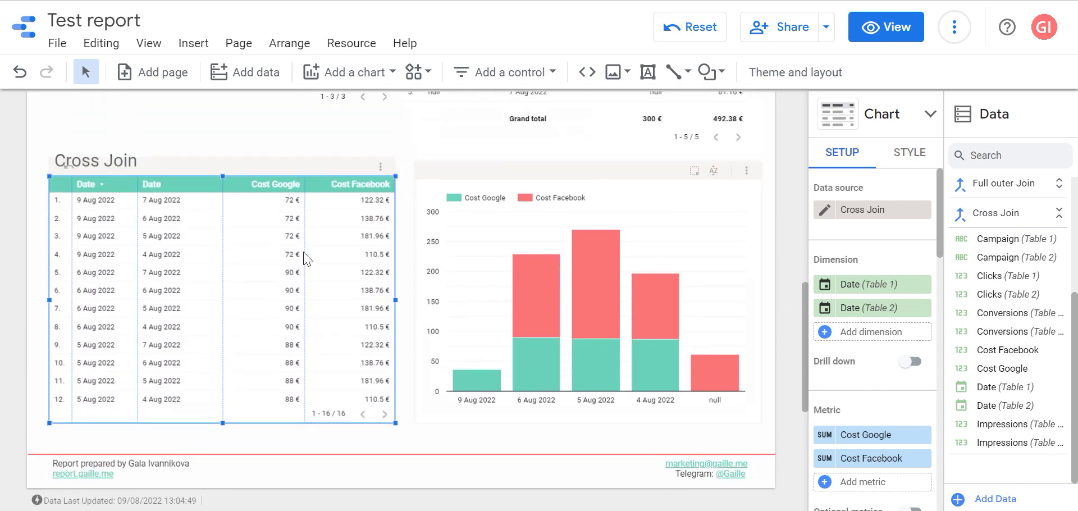
pyautogui.click(88, 205)
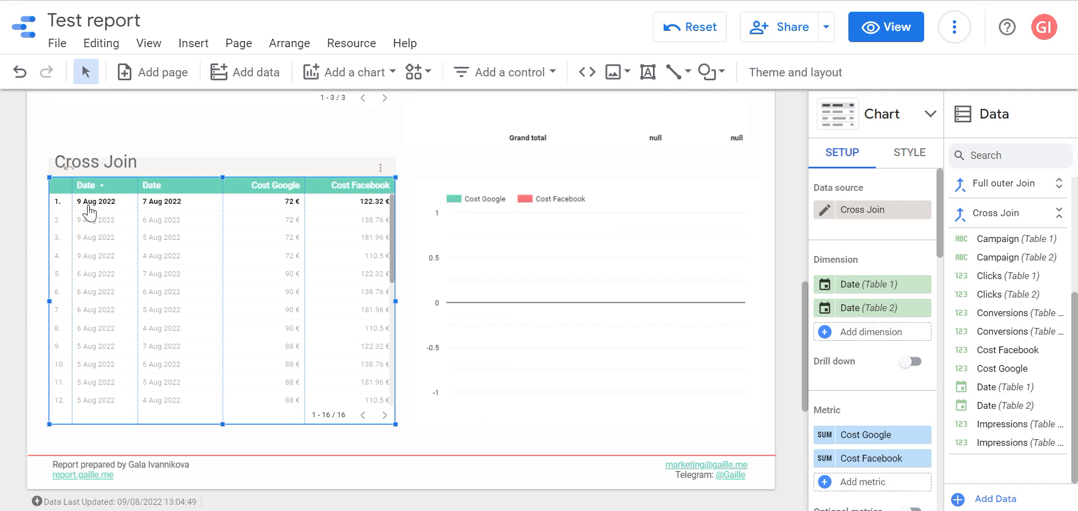
pyautogui.click(88, 209)
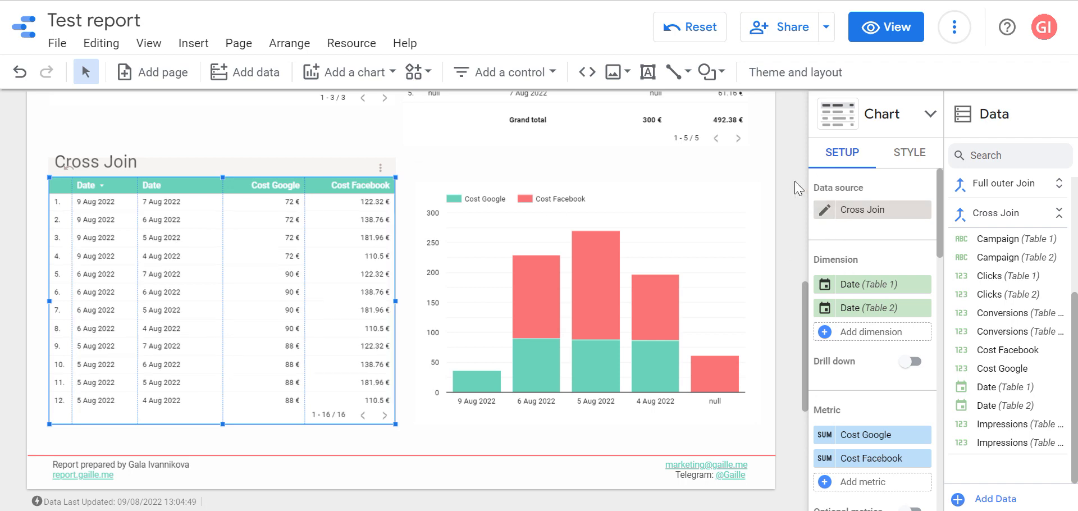
pyautogui.scroll(8, 482, 169)
pyautogui.scroll(2, 339, 288)
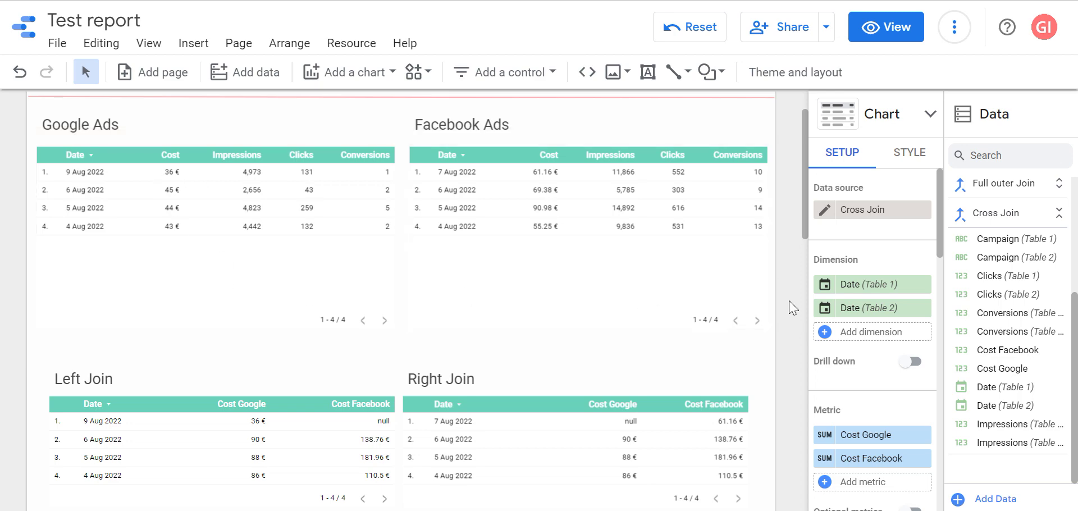
pyautogui.scroll(-15, 789, 301)
pyautogui.scroll(4, 124, 327)
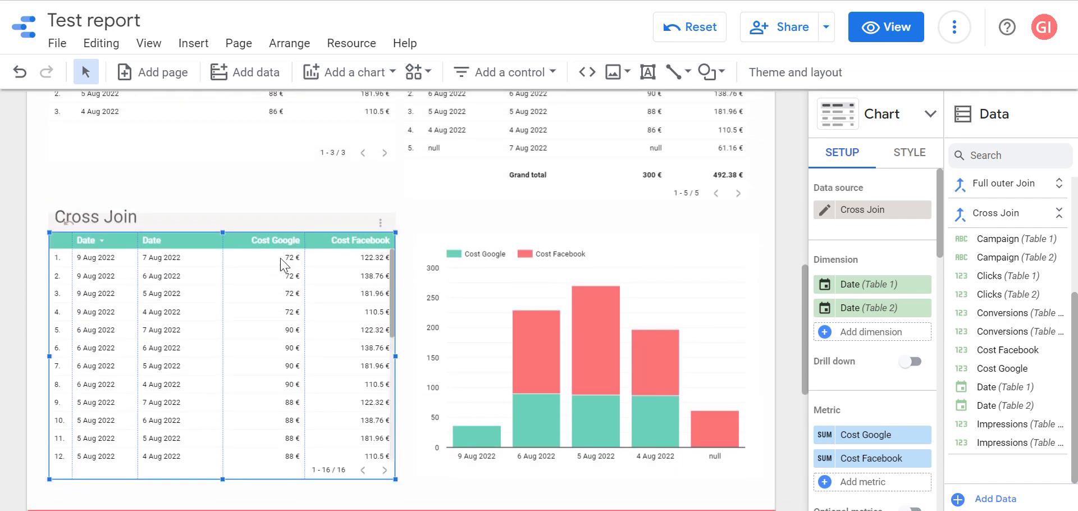
pyautogui.scroll(10, 785, 190)
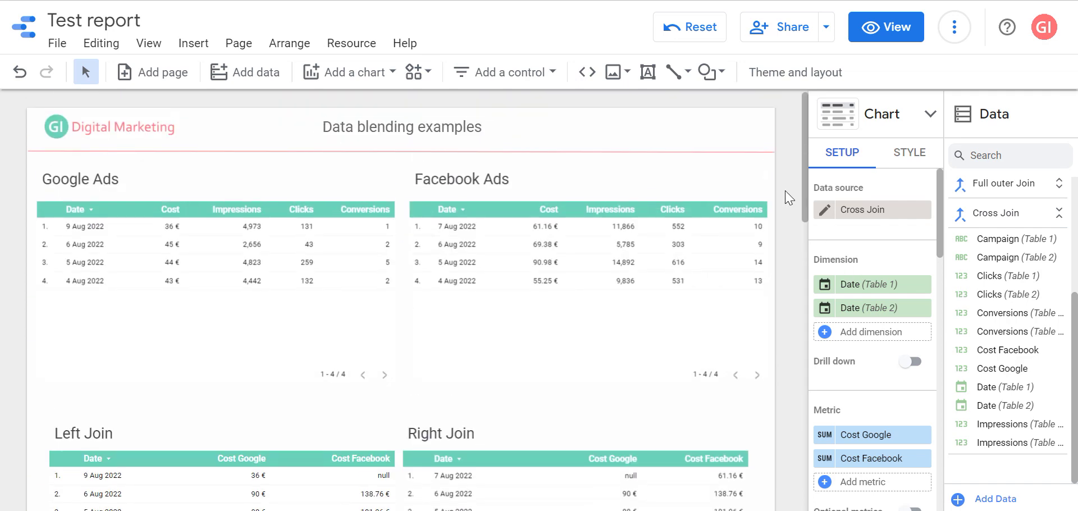
pyautogui.scroll(-9, 785, 190)
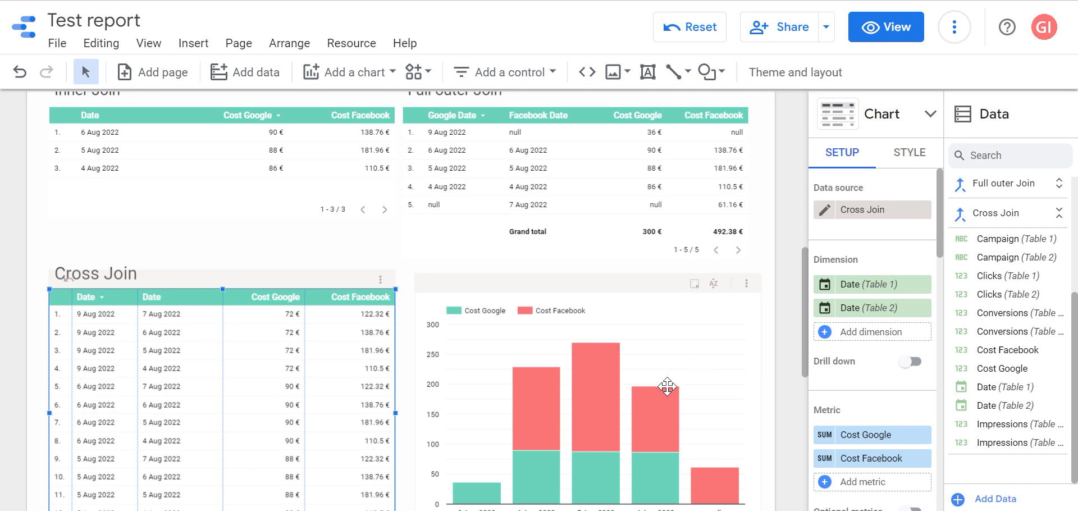
# Step: Select the stacked cost bar chart to show its Full outer Join source and Google Date dimension
pyautogui.click(466, 295)
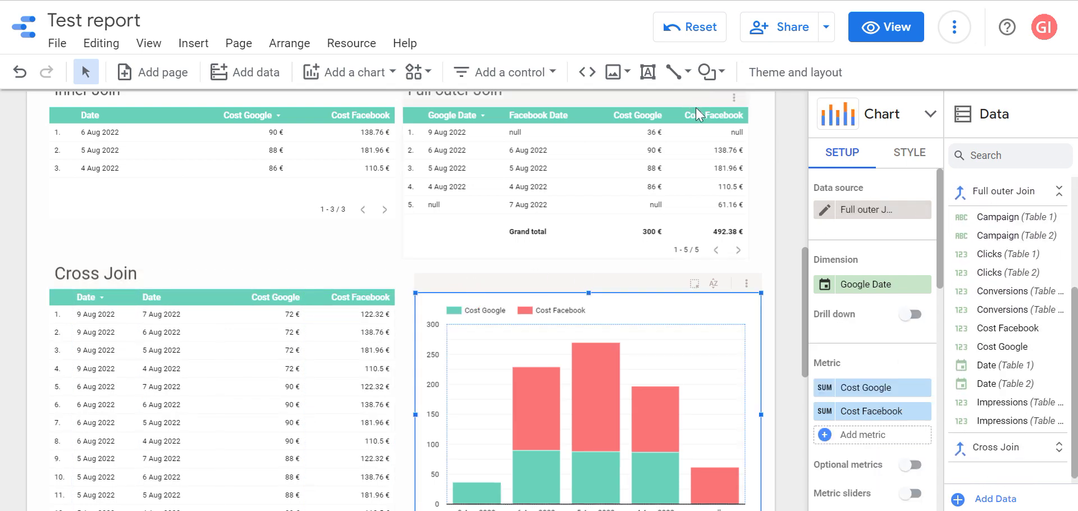
pyautogui.click(579, 141)
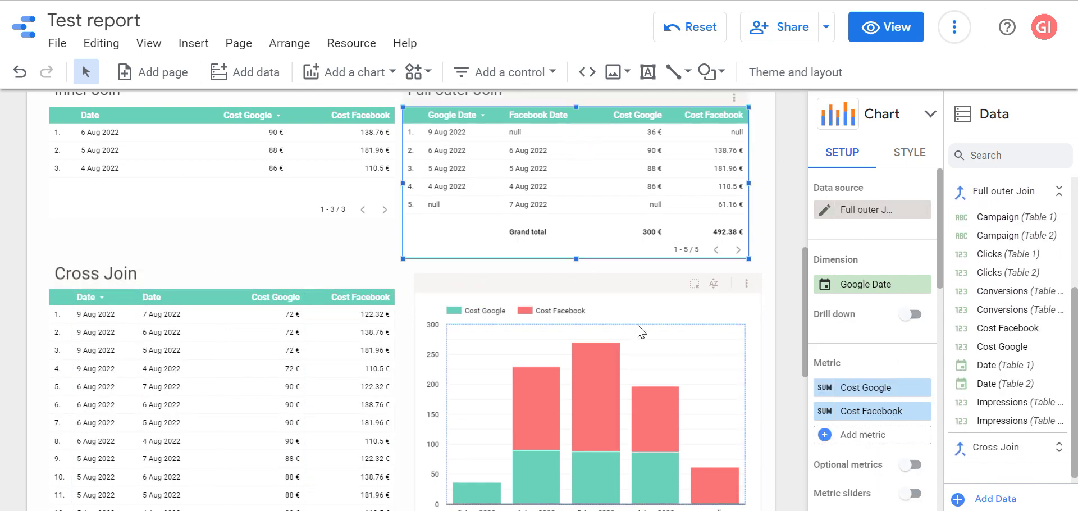
pyautogui.click(668, 298)
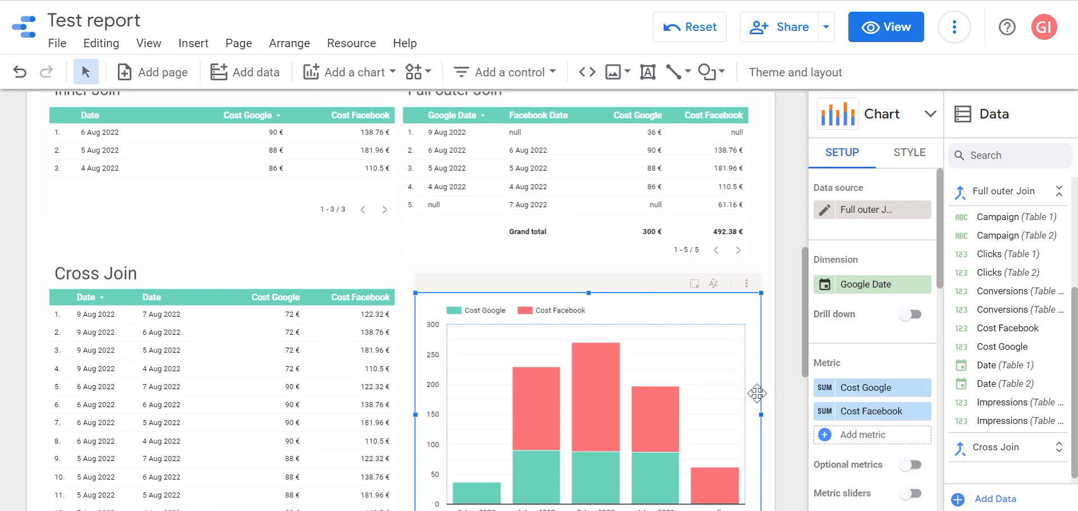
pyautogui.scroll(-2, 752, 385)
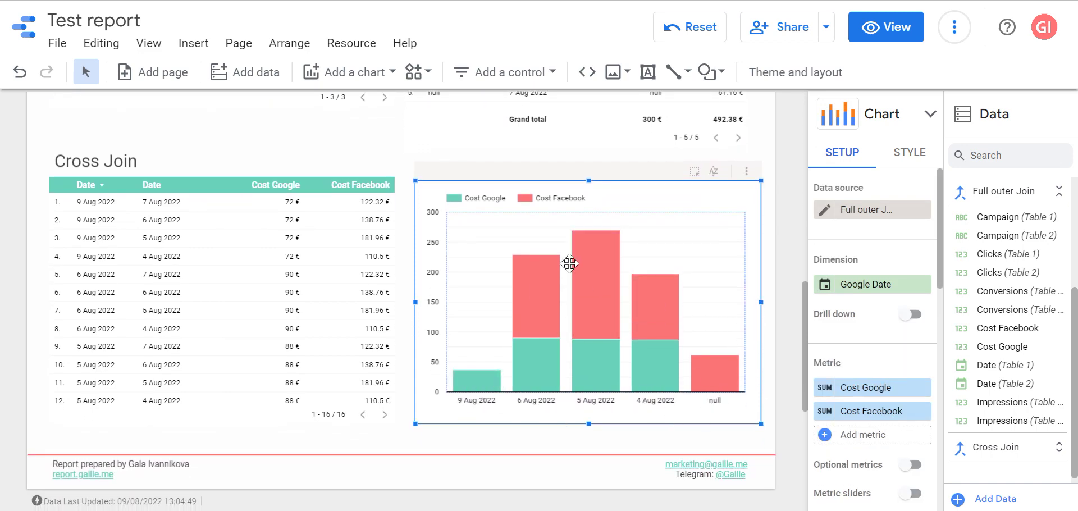
pyautogui.scroll(1, 788, 284)
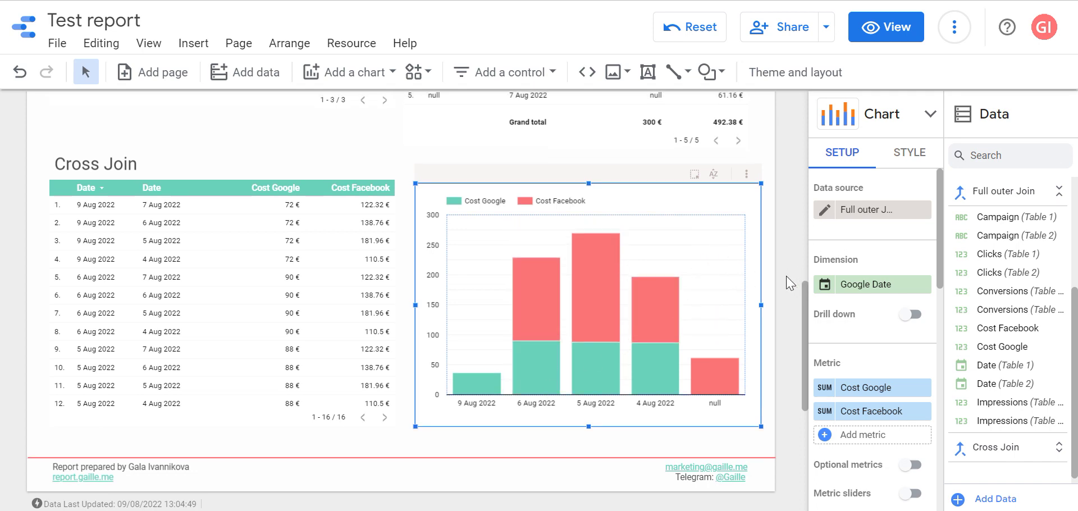